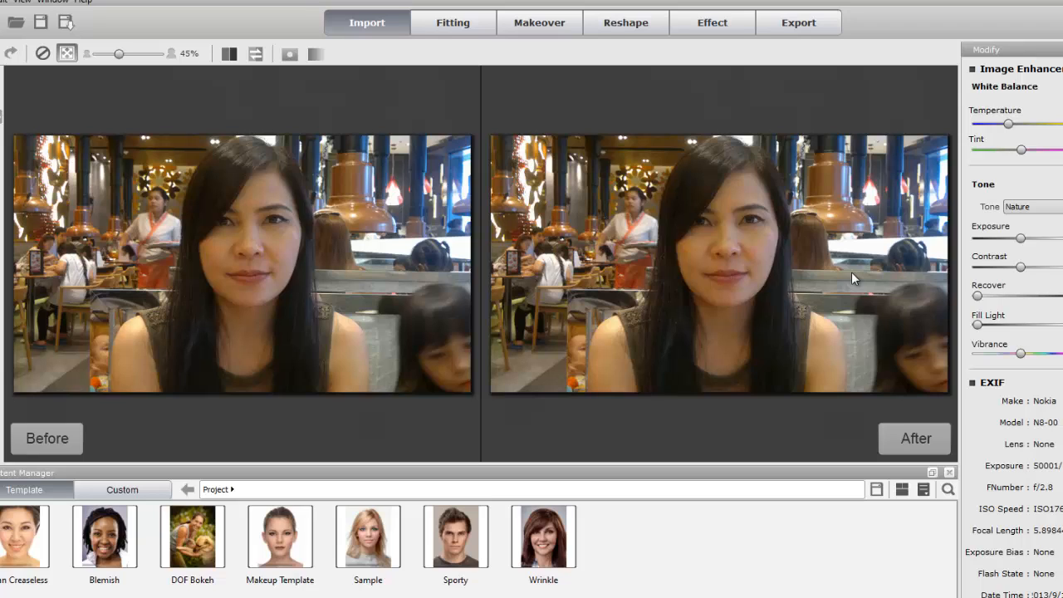
Step: Start face fitting and adjust the selection frame so it closely encloses the woman's face
click(482, 22)
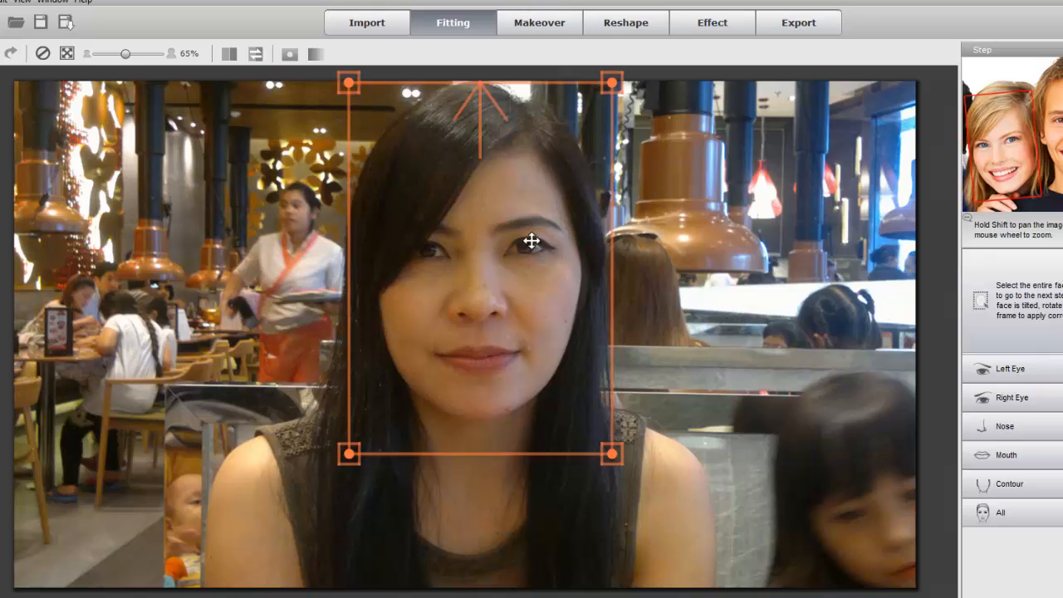
mouse_move(470, 188)
mouse_down()
mouse_move(460, 211)
mouse_move(462, 186)
mouse_up()
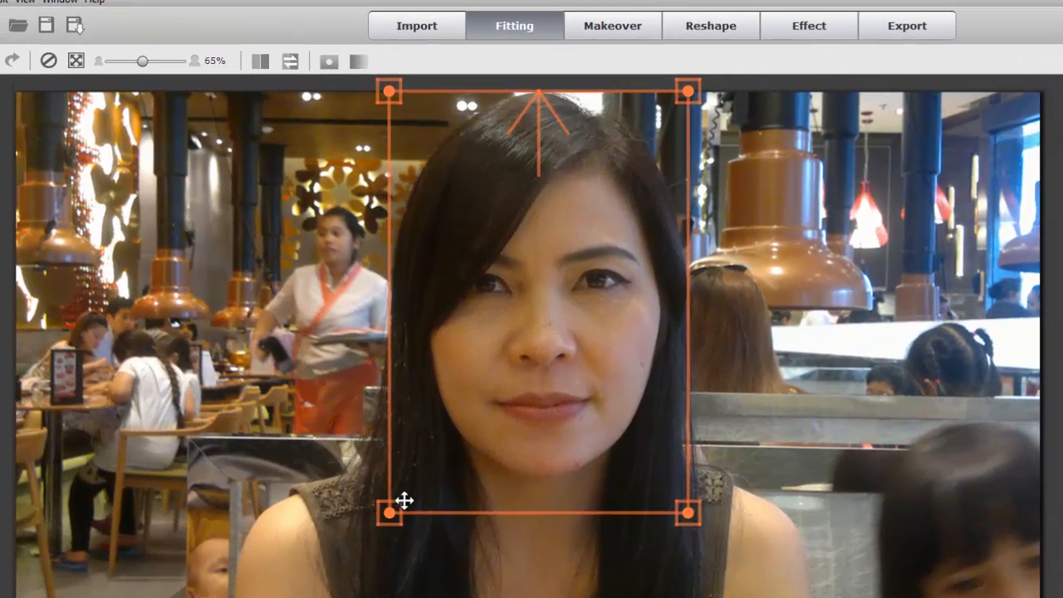
drag(399, 500, 420, 488)
drag(592, 348, 575, 328)
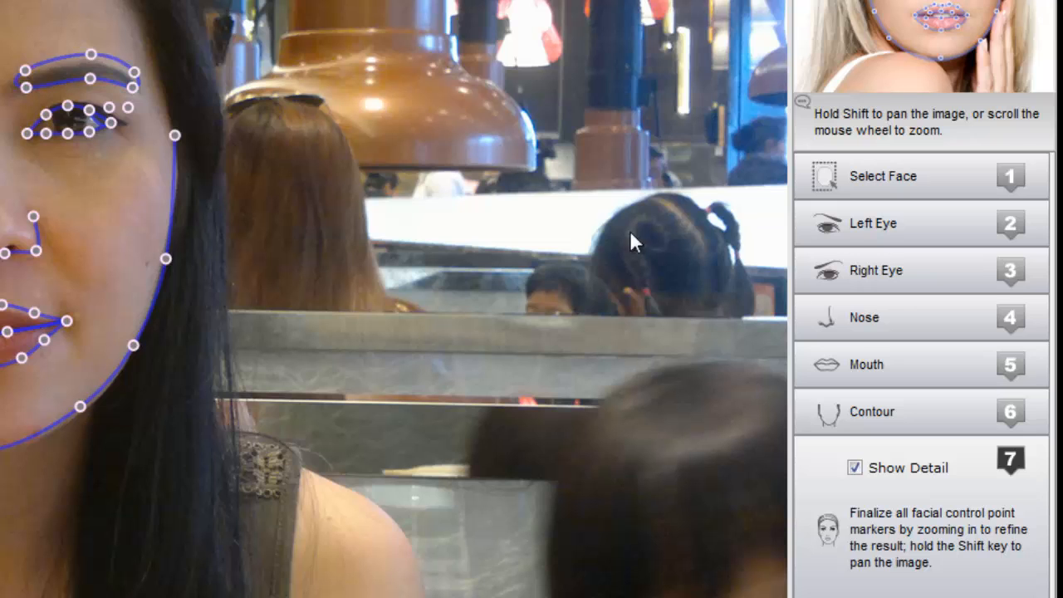
Step: For the right eye fitting, reshape the eyebrow outline by moving its upper, lower and end control points to follow the brow
click(887, 268)
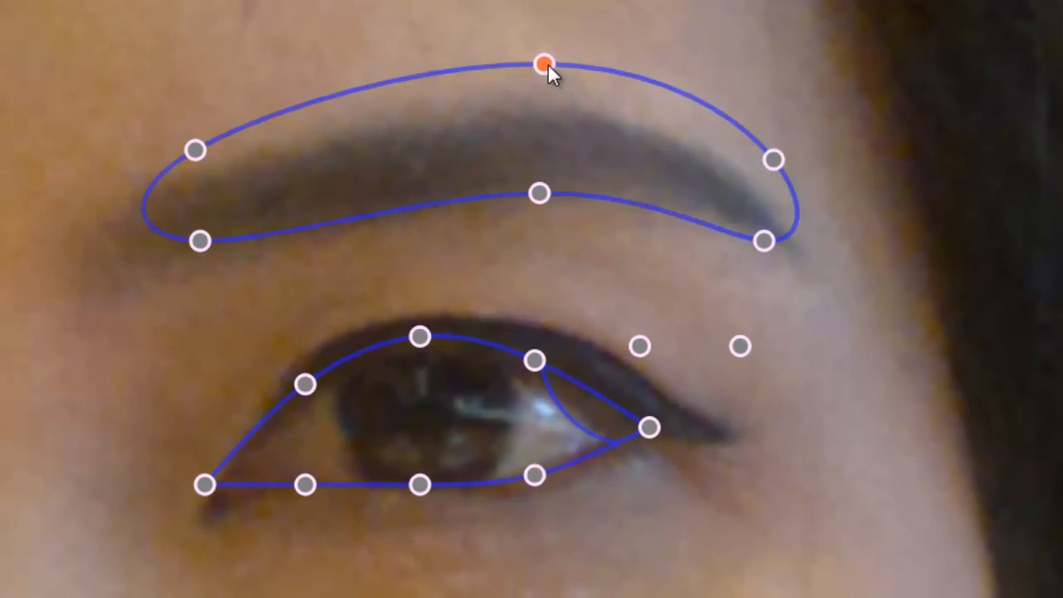
drag(545, 64, 529, 98)
drag(200, 141, 198, 155)
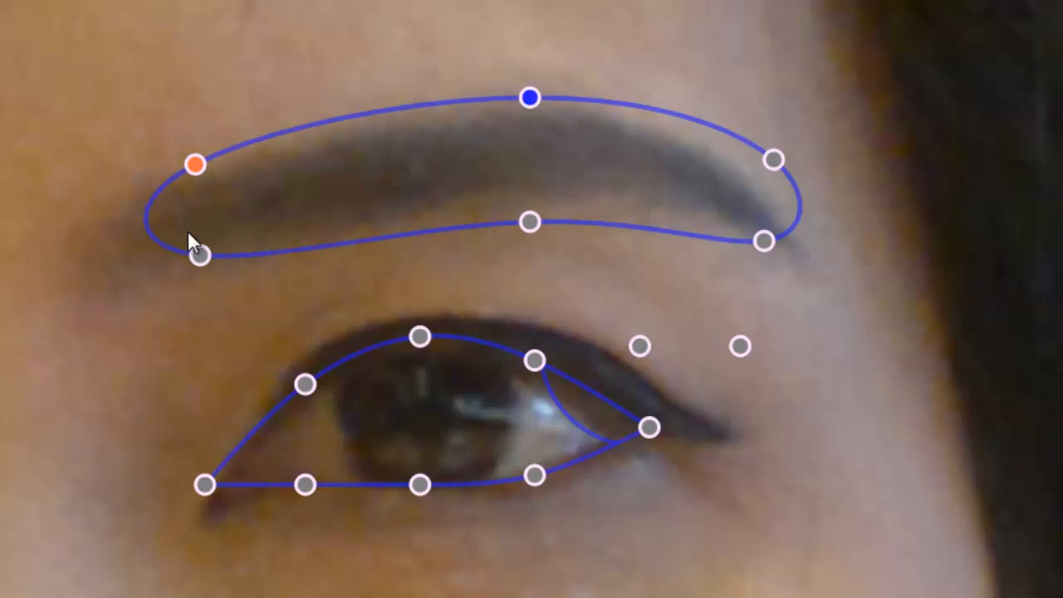
drag(200, 255, 190, 269)
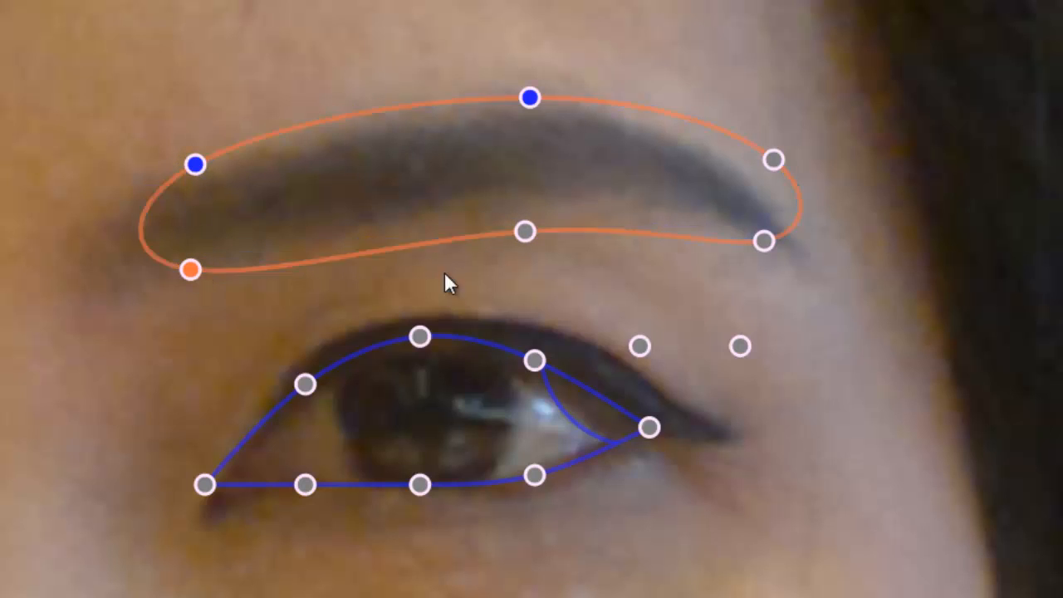
drag(524, 241, 482, 208)
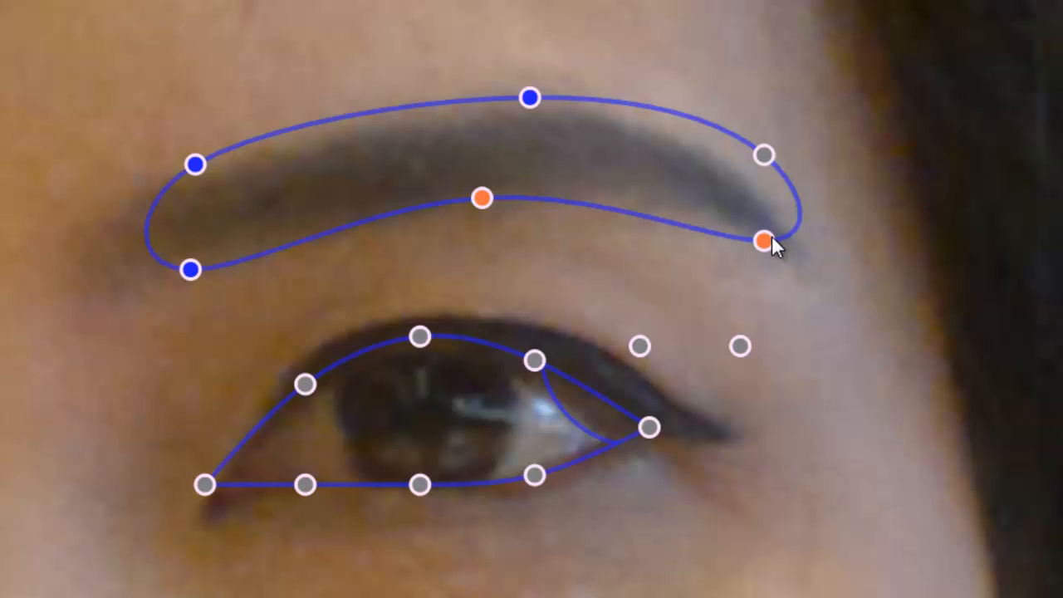
mouse_move(771, 241)
mouse_down()
mouse_move(763, 239)
mouse_move(776, 249)
mouse_up()
drag(768, 166, 736, 177)
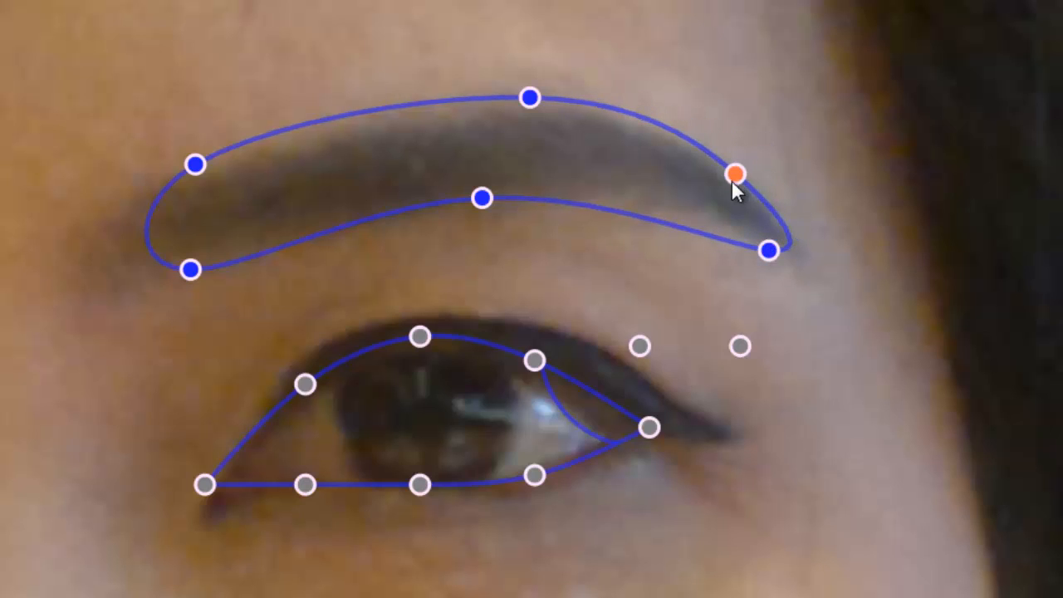
drag(768, 249, 797, 264)
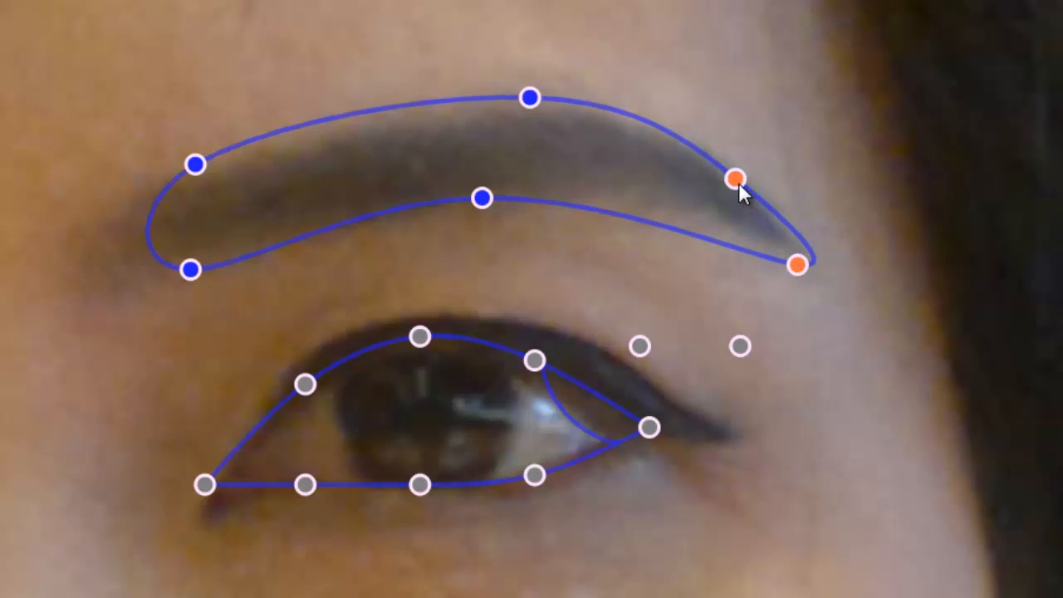
drag(738, 182, 721, 176)
drag(529, 99, 529, 103)
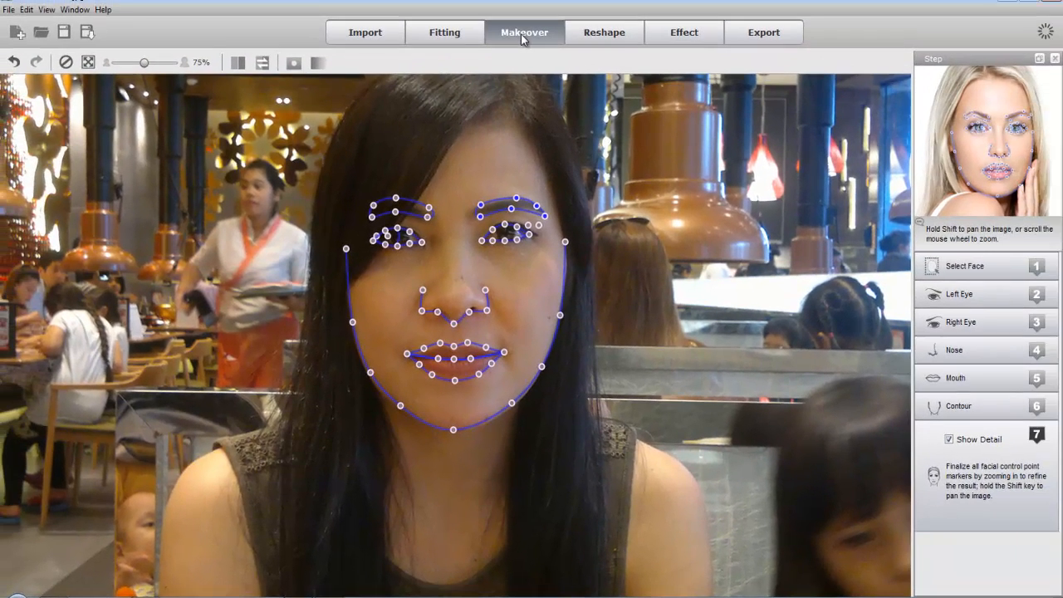
Step: In the makeover stage, enable lip makeup at a higher strength and apply the Make Crease template from 02 Female_Natural
click(521, 34)
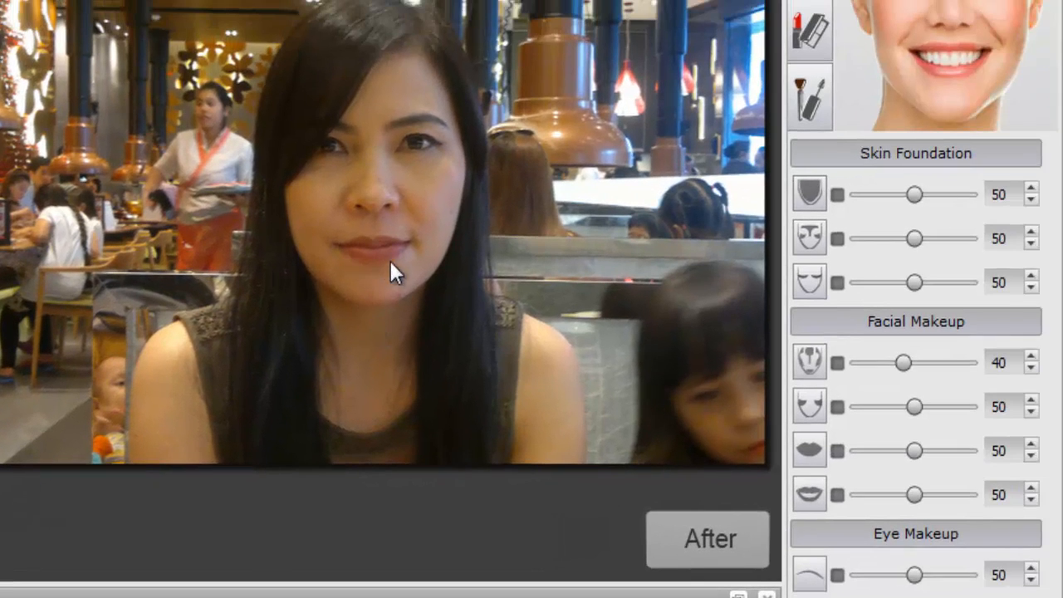
click(836, 450)
drag(915, 453, 963, 457)
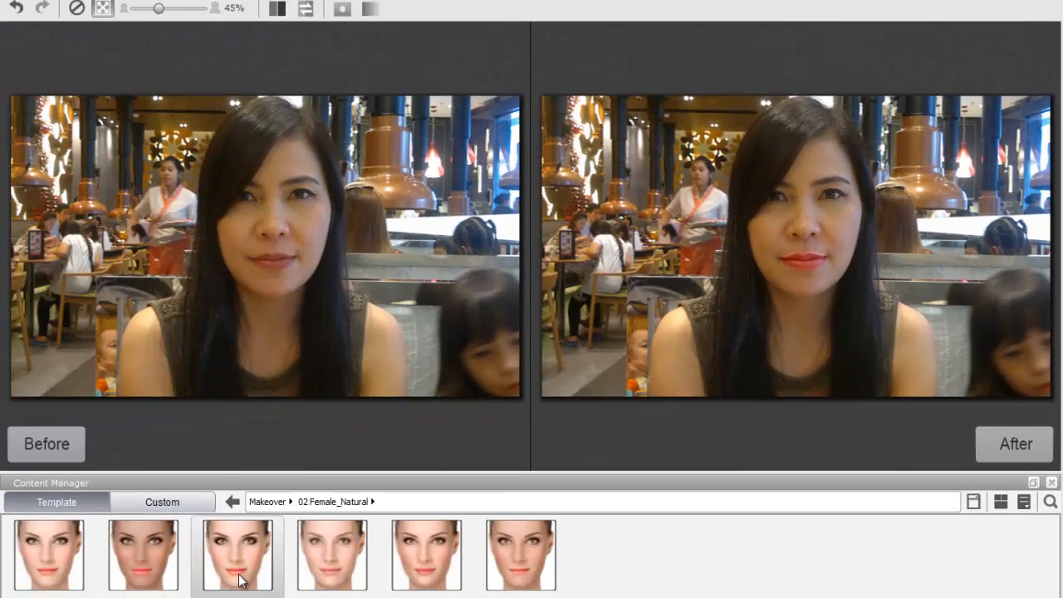
click(240, 580)
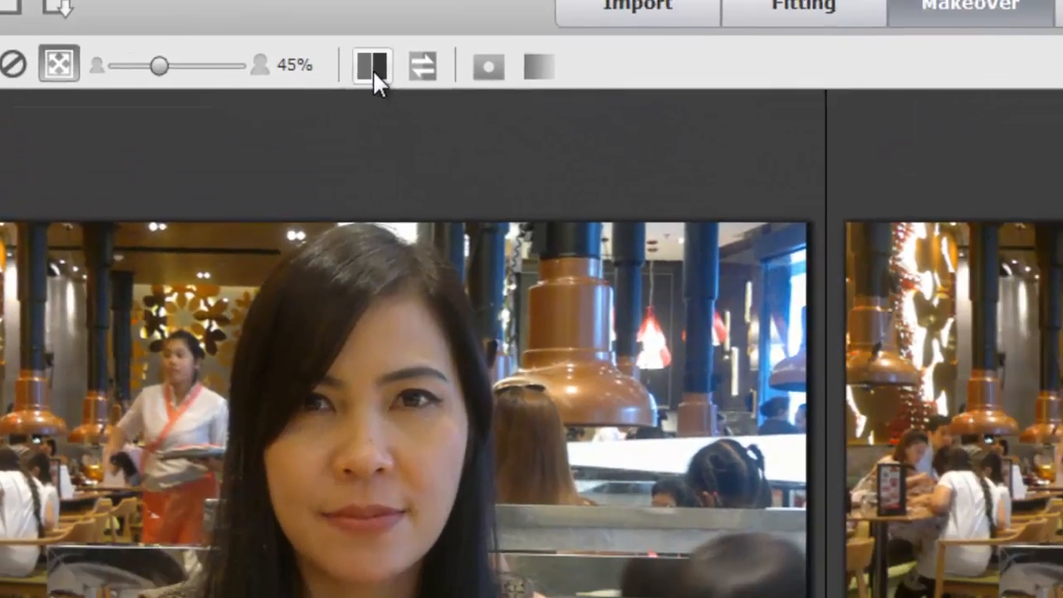
Step: Compare the original and made-up face in the split before/after view by sweeping the divider across the photo
click(373, 70)
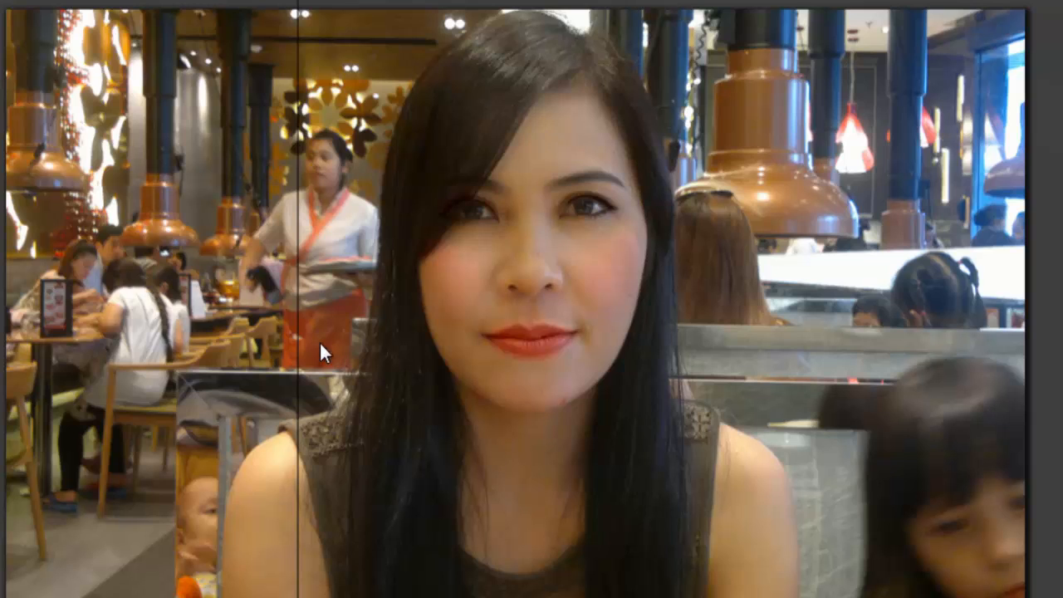
mouse_move(293, 339)
mouse_down()
mouse_move(768, 372)
mouse_move(352, 399)
mouse_move(721, 423)
mouse_move(344, 416)
mouse_move(760, 423)
mouse_move(374, 432)
mouse_up()
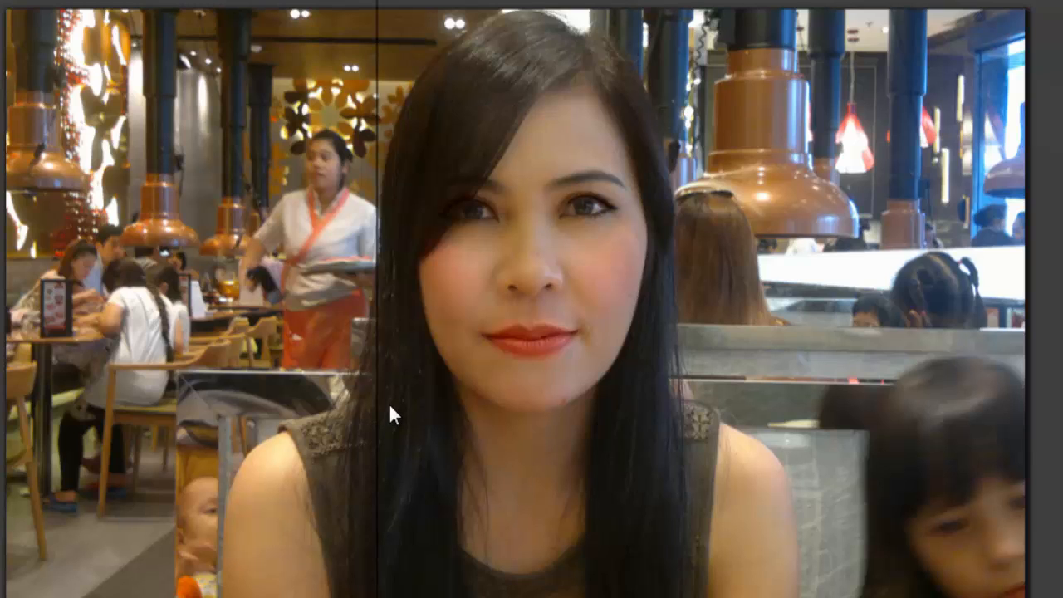
drag(372, 391, 797, 447)
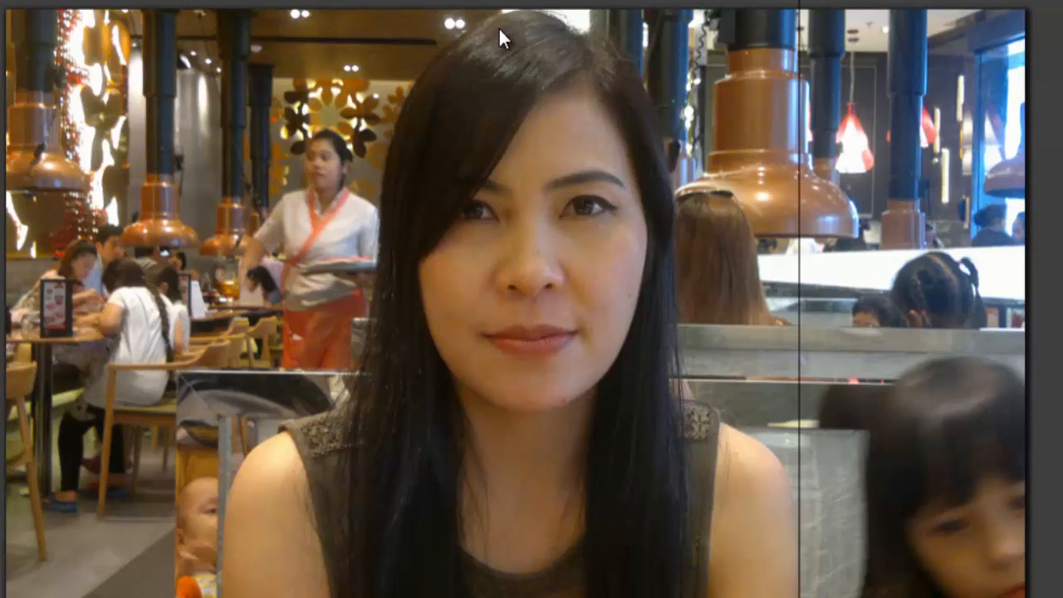
mouse_move(802, 346)
mouse_down()
mouse_move(344, 341)
mouse_move(526, 346)
mouse_move(701, 372)
mouse_move(413, 360)
mouse_move(380, 385)
mouse_move(672, 411)
mouse_up()
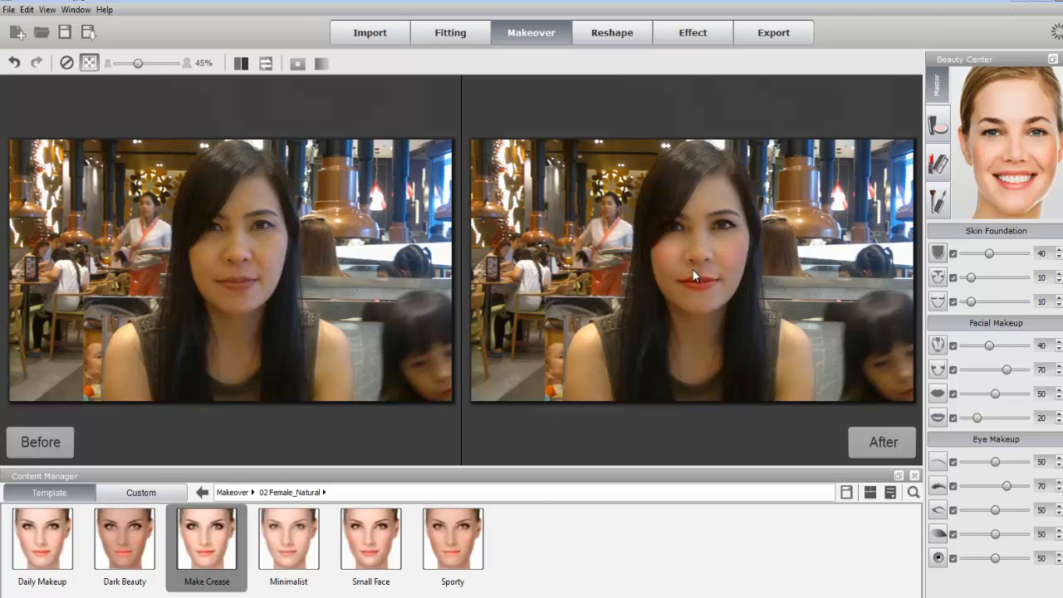
Step: Switch to the reshape stage, compare before and after with the split divider, and restore the side-by-side view
click(623, 36)
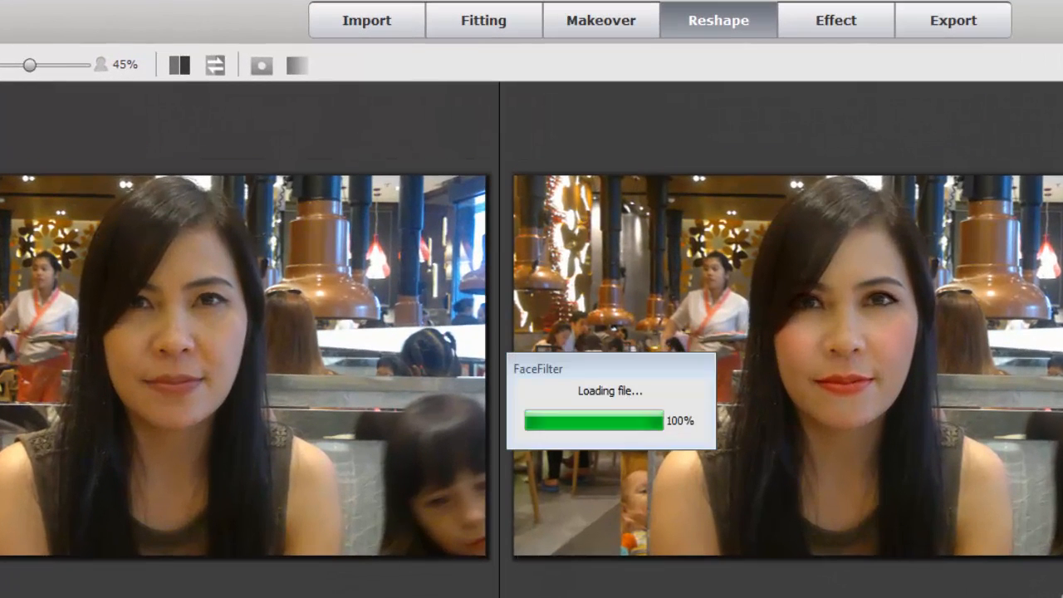
click(181, 71)
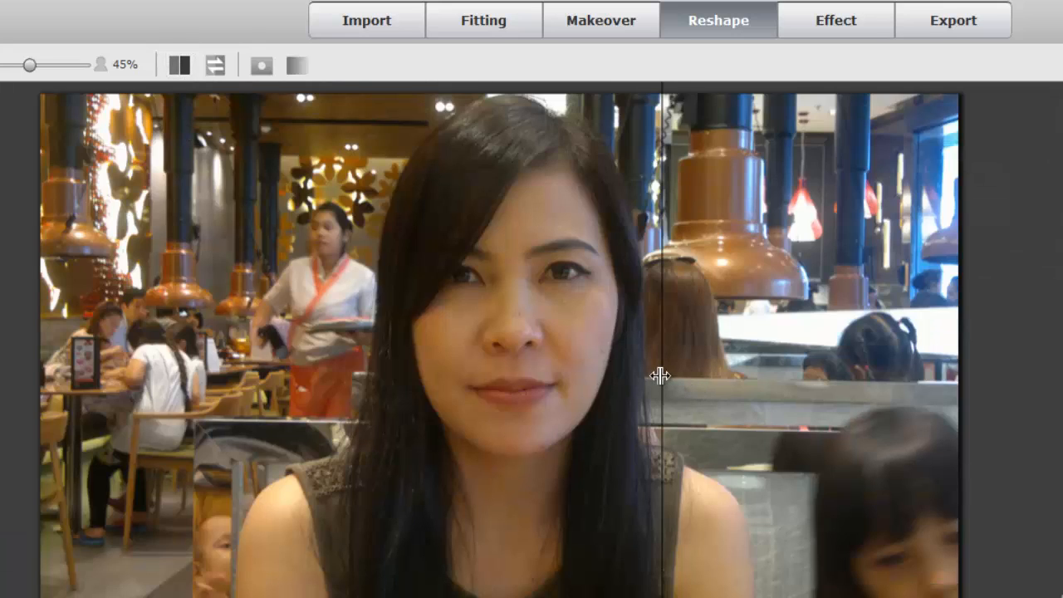
drag(660, 377, 714, 446)
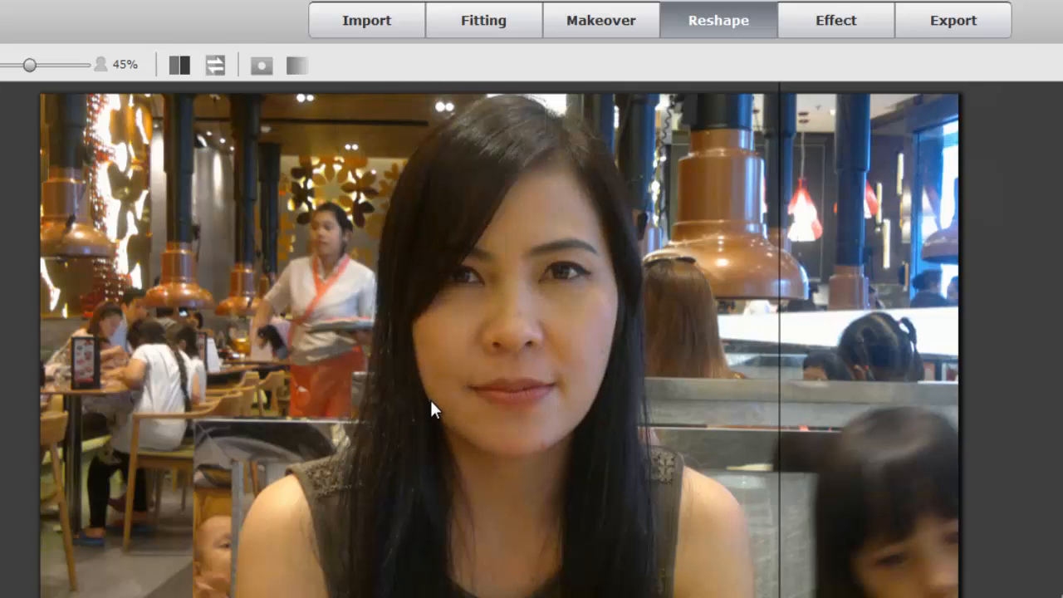
drag(783, 412, 366, 436)
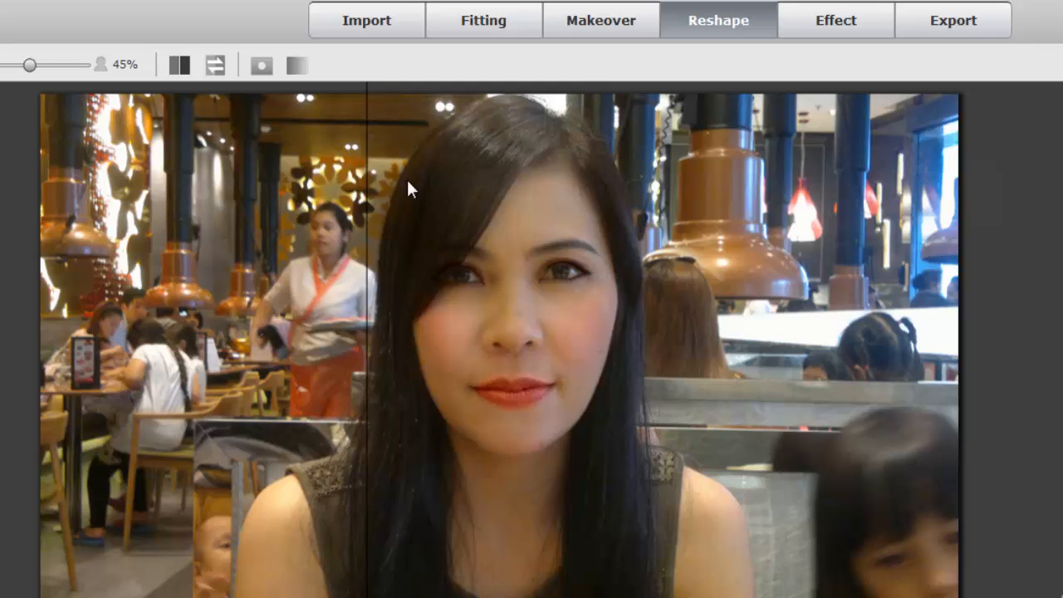
click(180, 66)
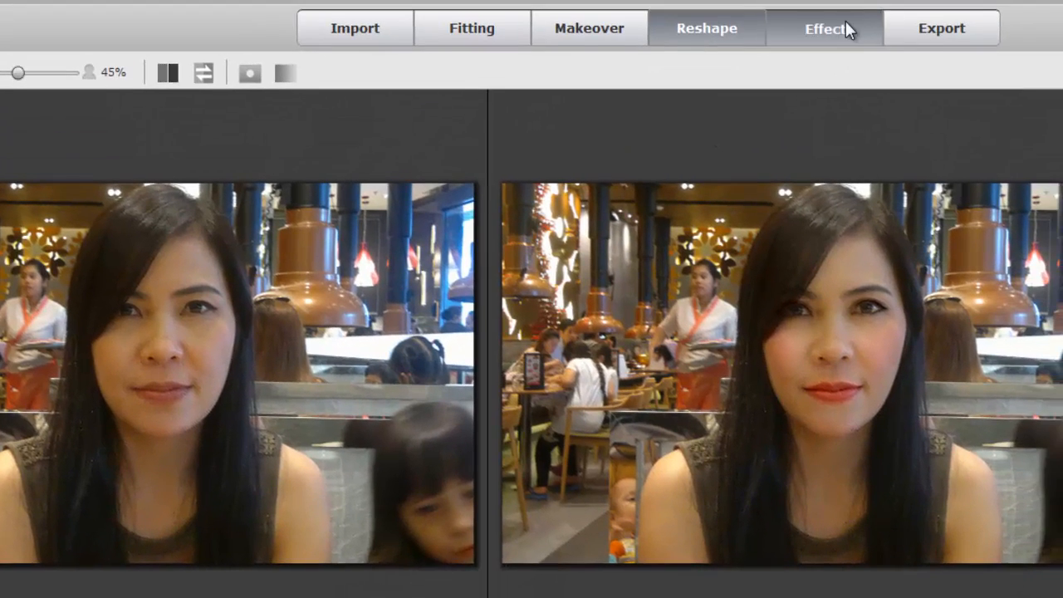
Step: Try the 07 Vignette Wide lens filter from the effect templates on the photo and undo it
click(845, 24)
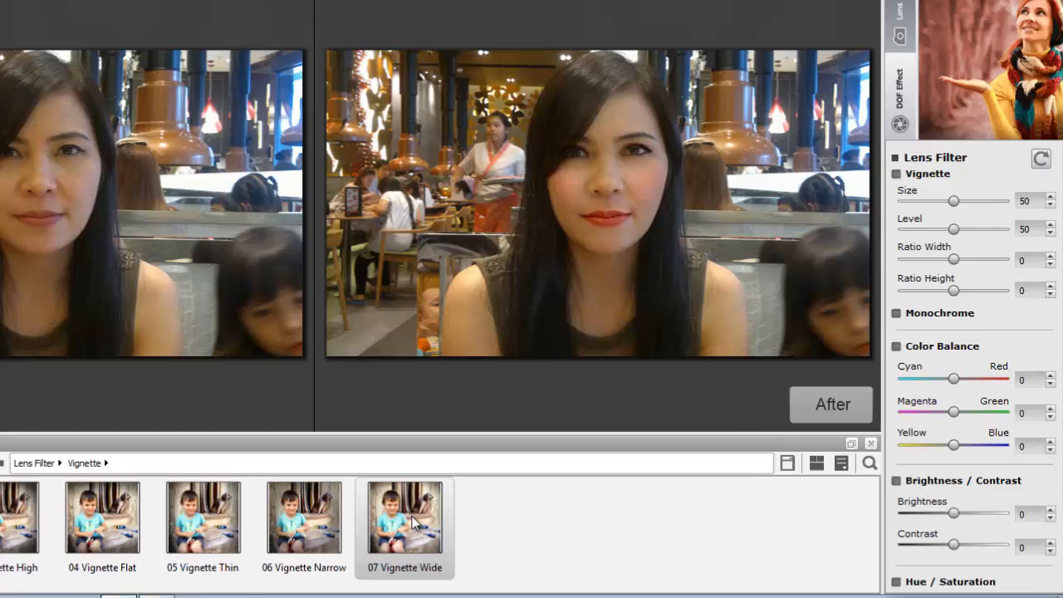
double_click(557, 566)
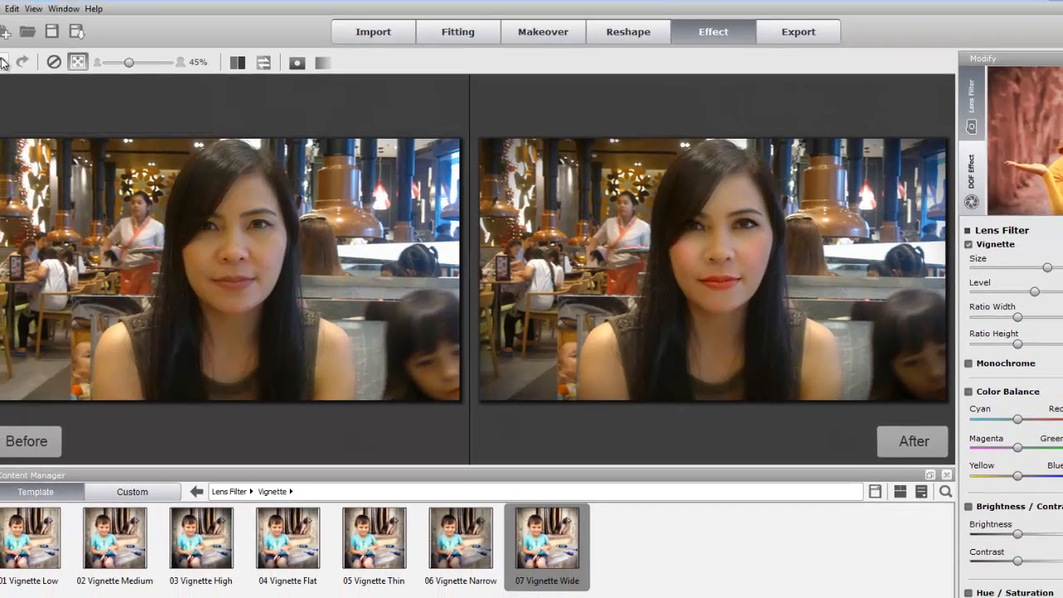
click(14, 70)
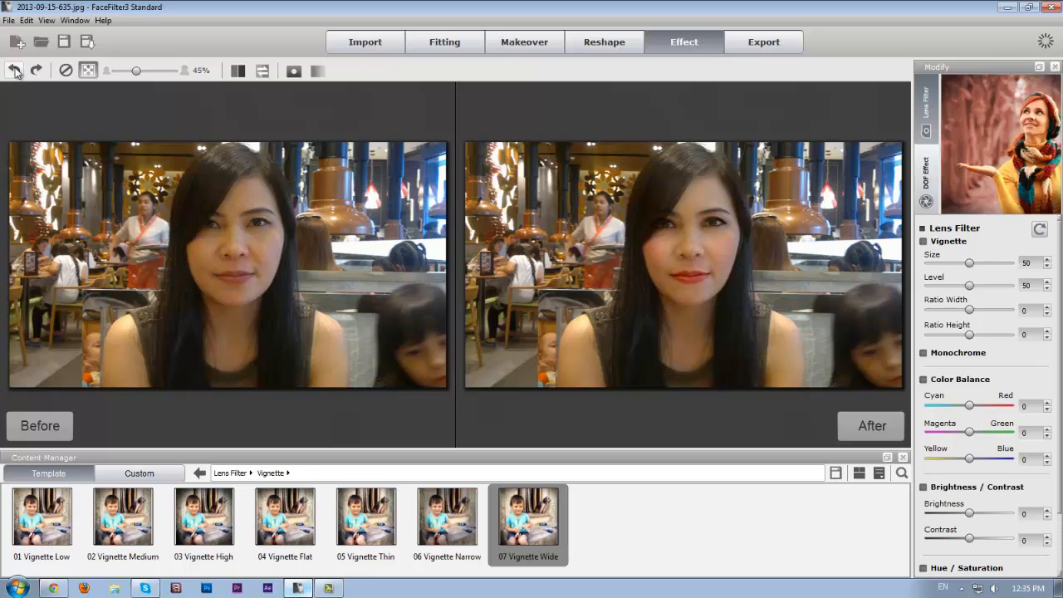
Step: Start editing the DOF foreground mask and test brush strokes over the woman's shoulder in both the foreground and background masks
click(926, 178)
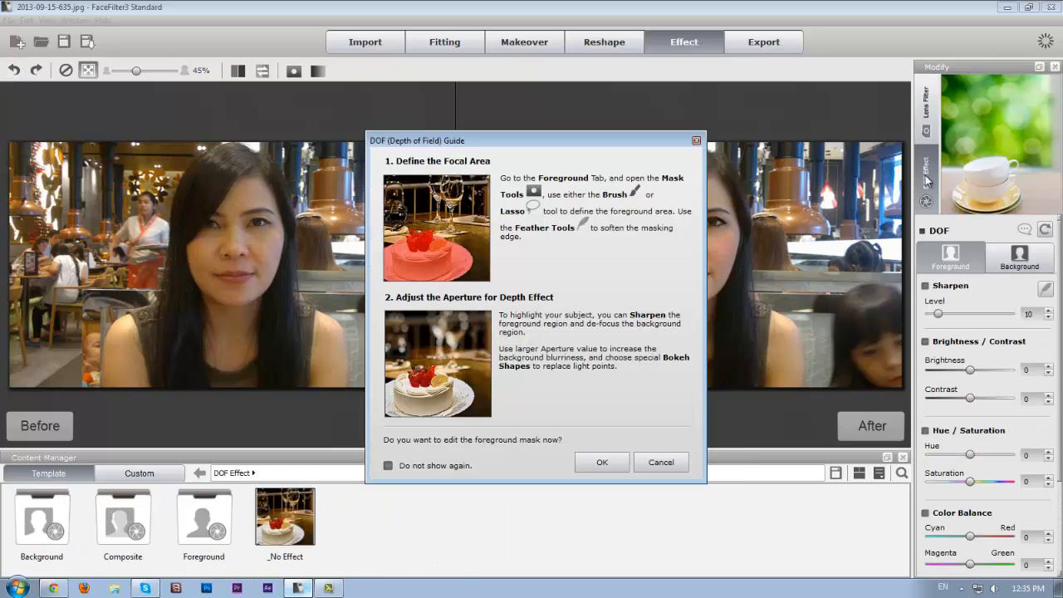
click(585, 462)
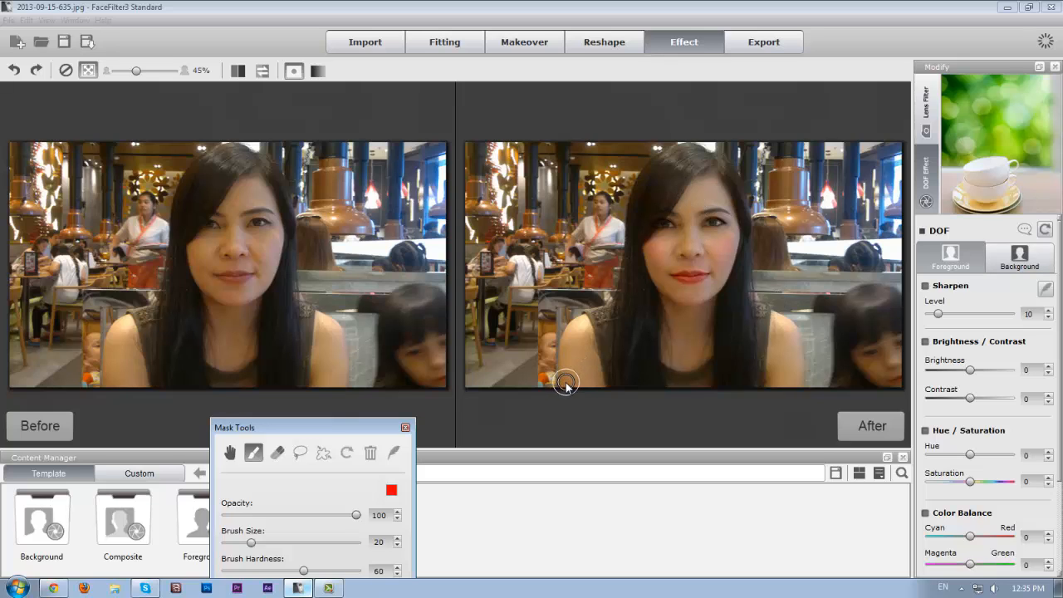
drag(565, 379, 571, 362)
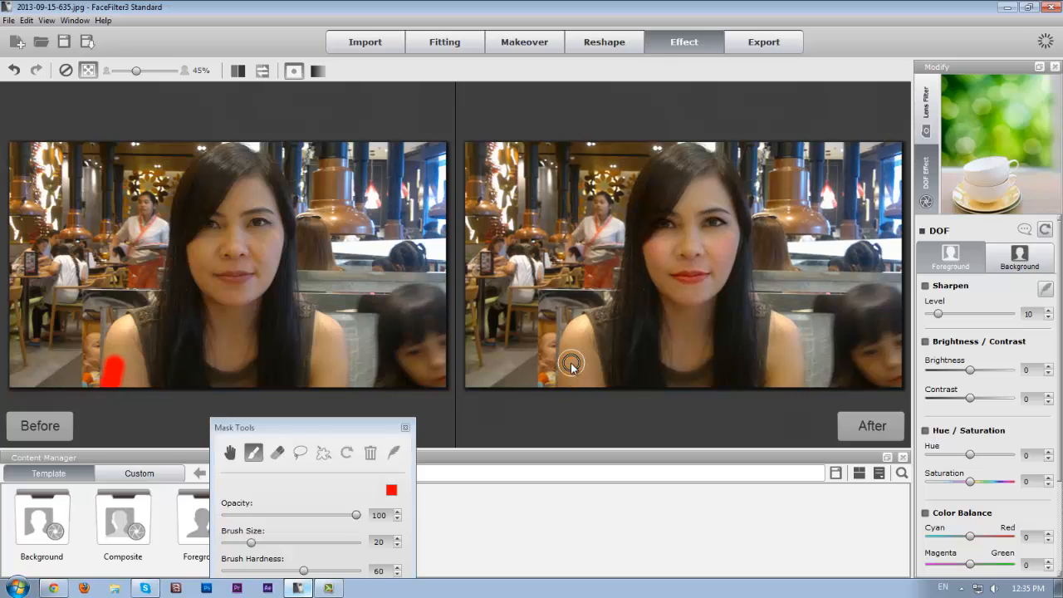
click(1019, 257)
mouse_move(570, 388)
mouse_down()
mouse_move(571, 336)
mouse_move(621, 310)
mouse_move(629, 291)
mouse_move(654, 177)
mouse_move(683, 155)
mouse_move(702, 159)
mouse_move(729, 178)
mouse_move(744, 302)
mouse_move(782, 331)
mouse_move(792, 374)
mouse_move(579, 387)
mouse_up()
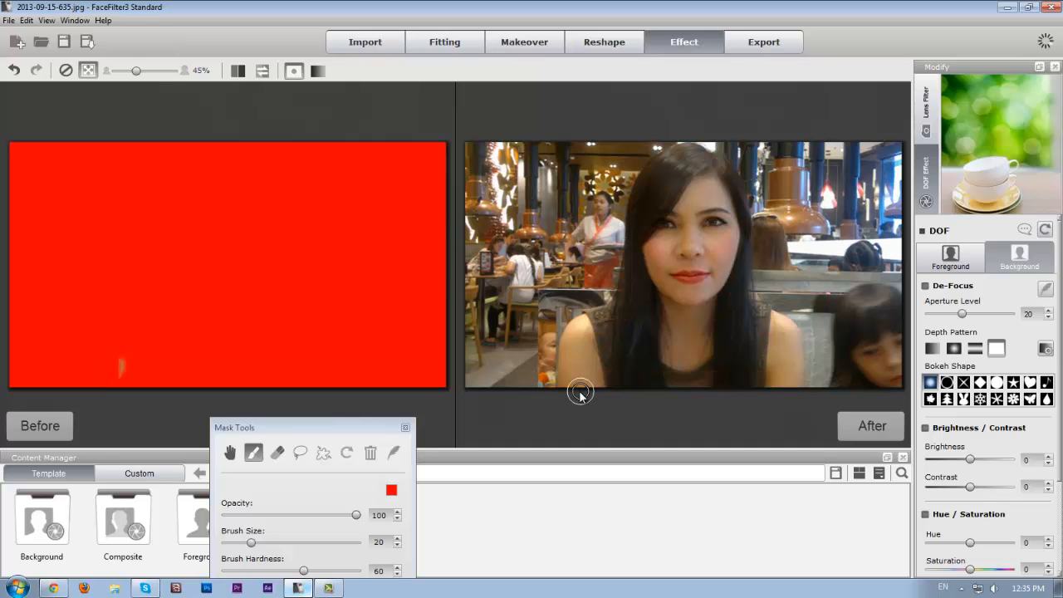
click(950, 256)
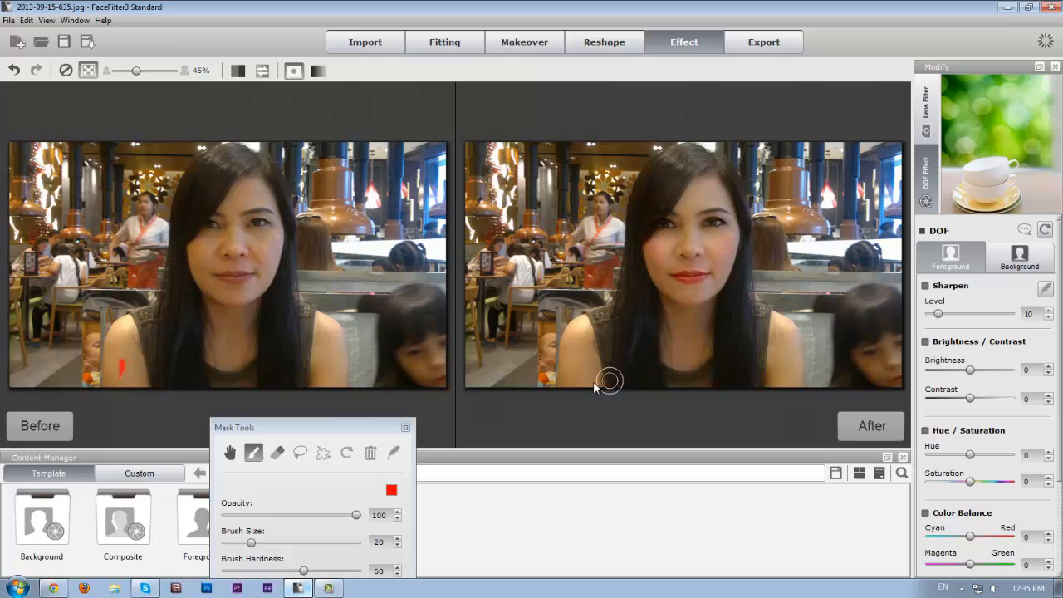
Step: Paint the foreground mask over the woman's head, hair and body, enlarging the brush to size 43 to fill the gaps
mouse_move(573, 383)
mouse_down()
mouse_move(572, 361)
mouse_move(606, 322)
mouse_move(657, 179)
mouse_move(722, 201)
mouse_move(750, 314)
mouse_move(783, 387)
mouse_move(593, 374)
mouse_move(612, 352)
mouse_move(602, 351)
mouse_up()
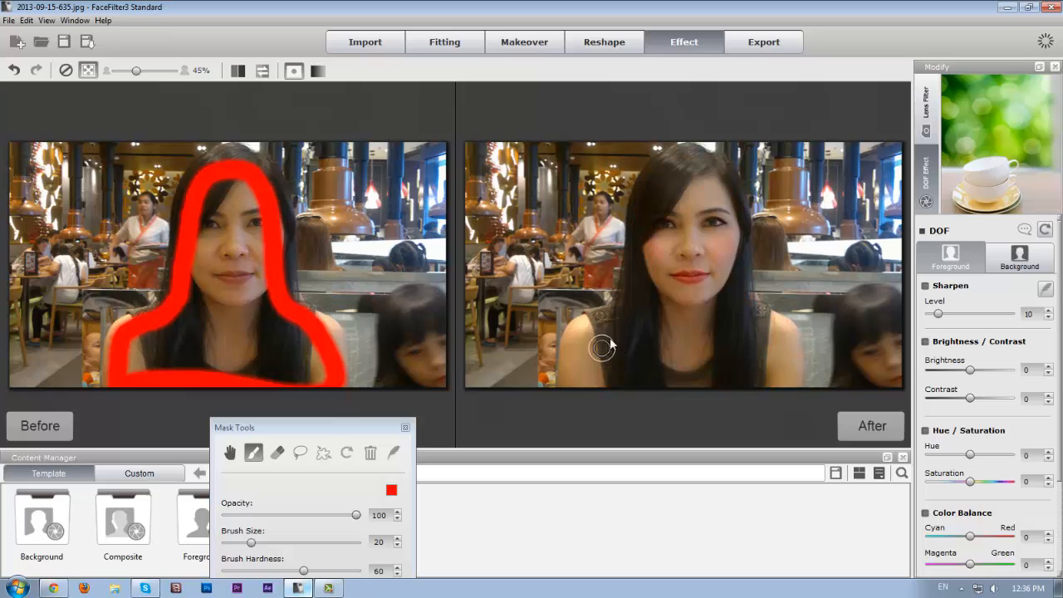
mouse_move(647, 194)
mouse_down()
mouse_move(687, 222)
mouse_move(672, 189)
mouse_move(711, 214)
mouse_move(682, 211)
mouse_move(656, 229)
mouse_move(694, 239)
mouse_move(711, 227)
mouse_move(712, 247)
mouse_move(691, 254)
mouse_move(664, 243)
mouse_move(644, 269)
mouse_move(689, 275)
mouse_move(651, 337)
mouse_move(643, 308)
mouse_move(637, 328)
mouse_move(664, 341)
mouse_move(653, 351)
mouse_move(682, 376)
mouse_move(633, 363)
mouse_move(606, 322)
mouse_move(581, 358)
mouse_move(598, 373)
mouse_move(726, 382)
mouse_move(768, 379)
mouse_move(788, 360)
mouse_move(697, 349)
mouse_up()
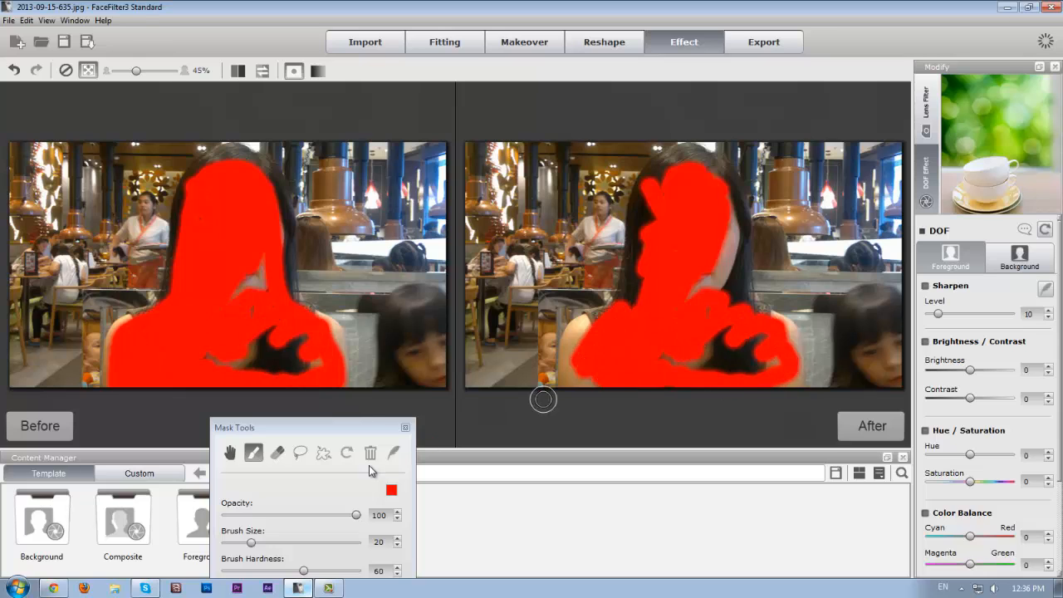
drag(251, 541, 282, 542)
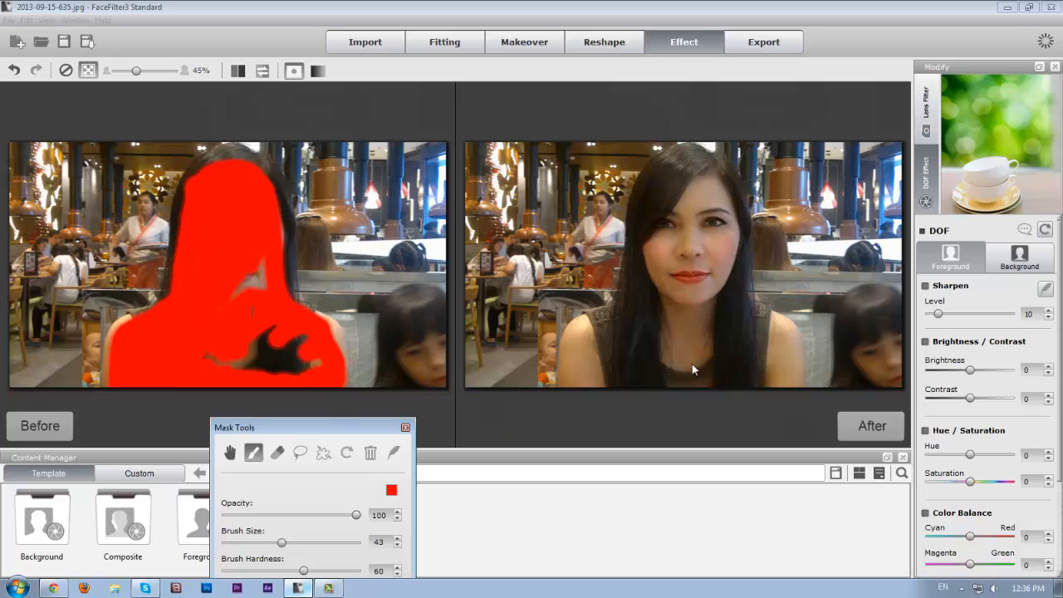
mouse_move(705, 342)
mouse_down()
mouse_move(688, 262)
mouse_move(714, 264)
mouse_move(743, 360)
mouse_move(653, 369)
mouse_move(736, 373)
mouse_move(763, 363)
mouse_move(725, 294)
mouse_move(719, 206)
mouse_move(700, 181)
mouse_move(672, 179)
mouse_move(646, 299)
mouse_move(624, 332)
mouse_move(589, 341)
mouse_move(580, 374)
mouse_move(658, 378)
mouse_move(652, 330)
mouse_move(634, 355)
mouse_move(672, 355)
mouse_move(700, 287)
mouse_move(698, 199)
mouse_move(664, 318)
mouse_move(770, 384)
mouse_move(774, 345)
mouse_move(751, 325)
mouse_move(728, 368)
mouse_up()
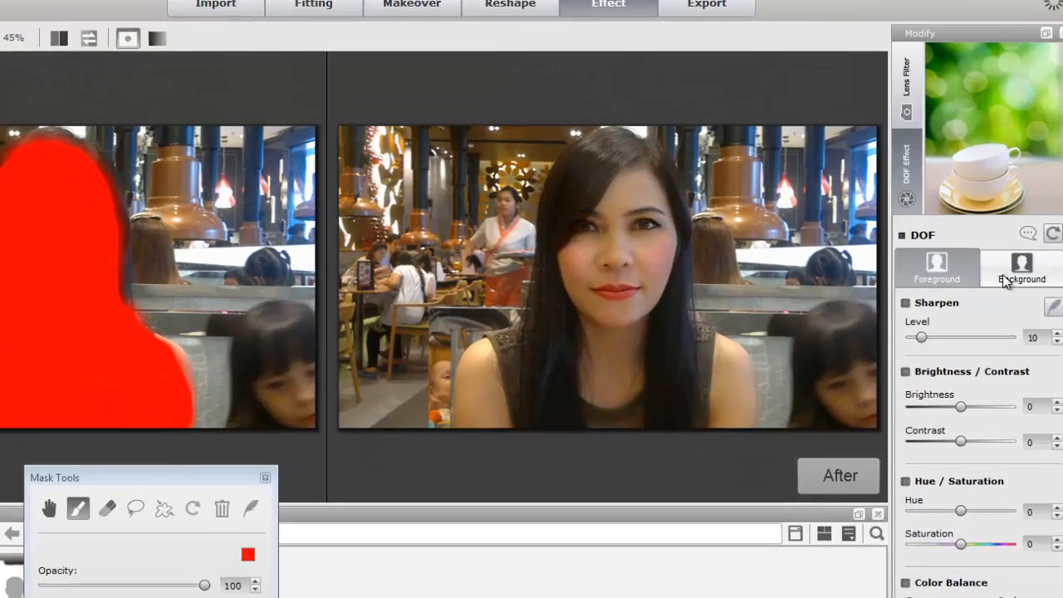
Step: Enable De-Focus for the background with an aperture level of 6 and close the mask tools
click(1019, 253)
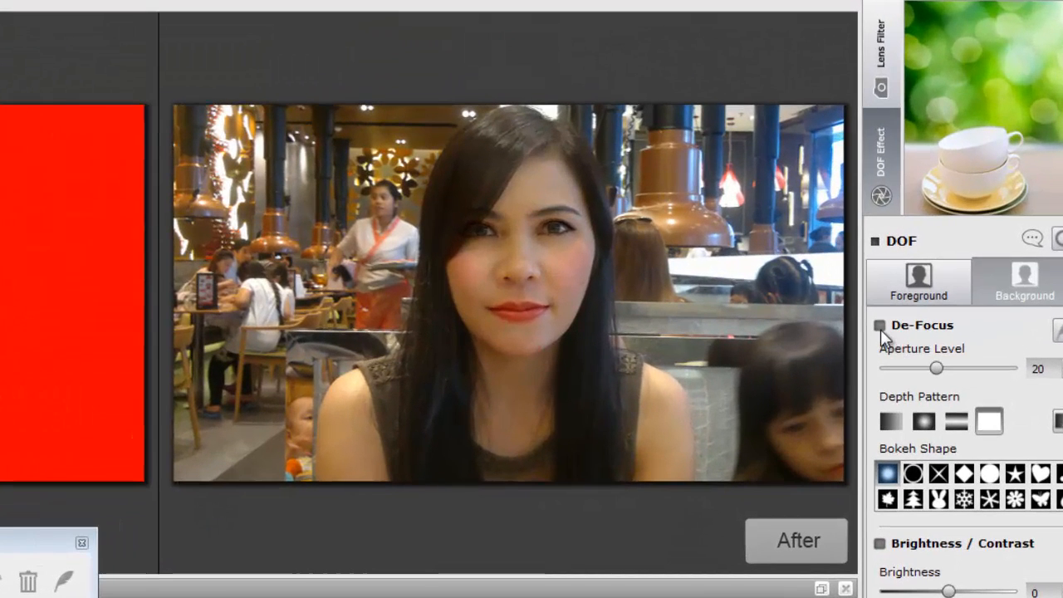
click(879, 327)
drag(941, 371, 906, 373)
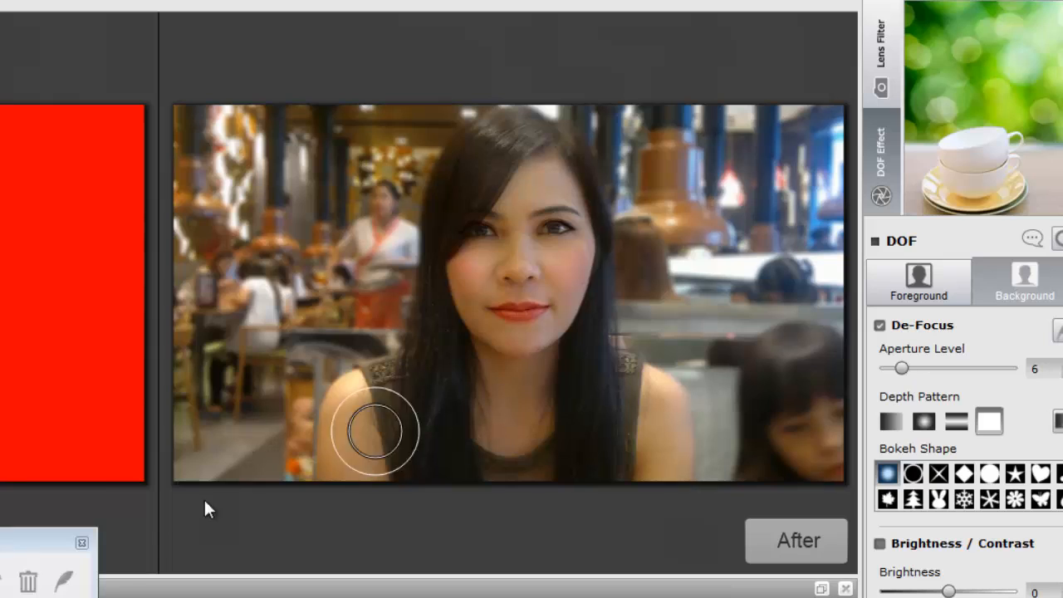
click(82, 542)
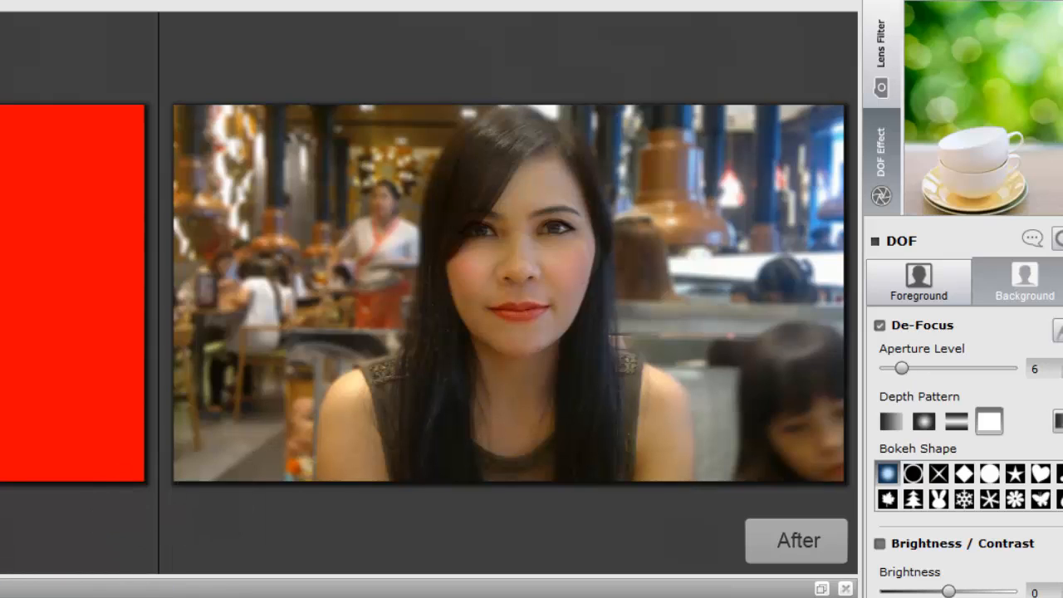